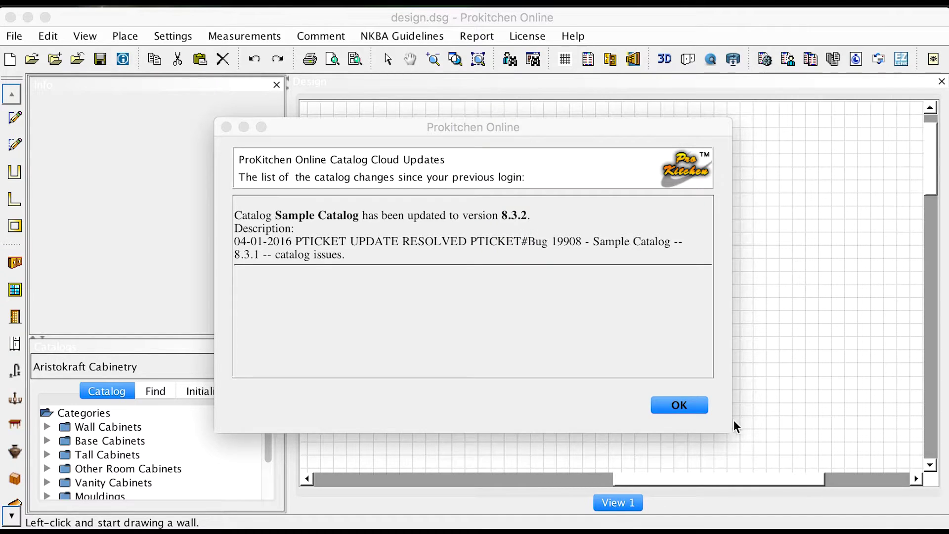
Dismiss the catalog update notice and load the Decora1 design from the cloud
{"action": "left_click", "coordinate": [690, 407]}
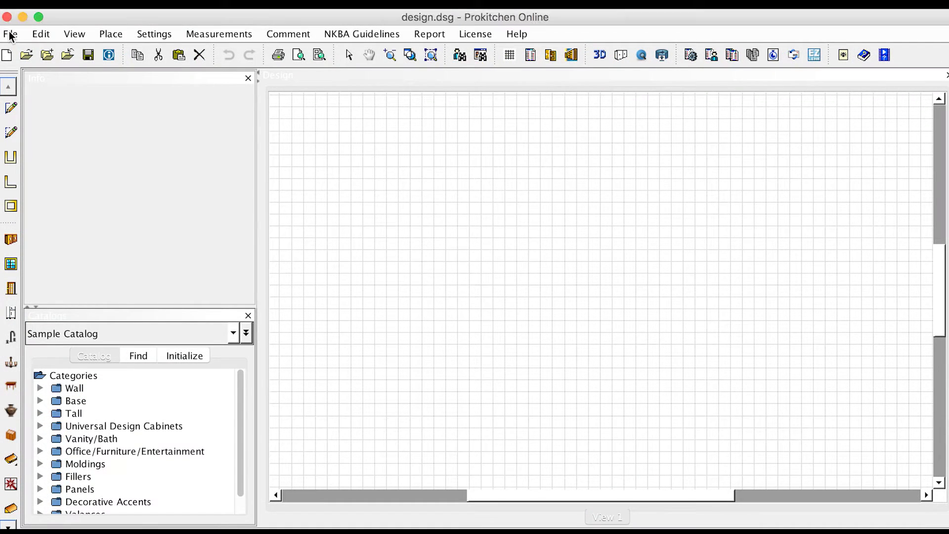
{"action": "left_click", "coordinate": [10, 38]}
{"action": "left_click", "coordinate": [9, 34]}
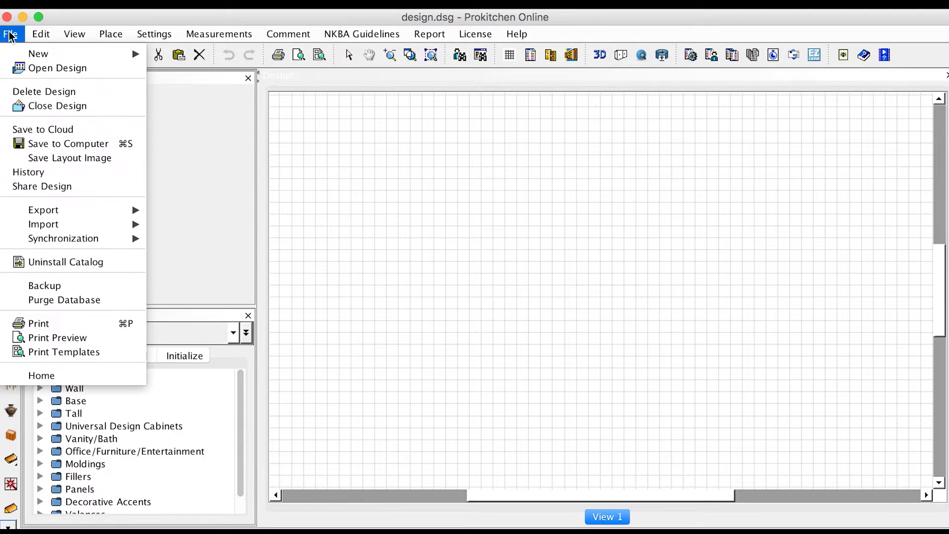
{"action": "left_click", "coordinate": [78, 68]}
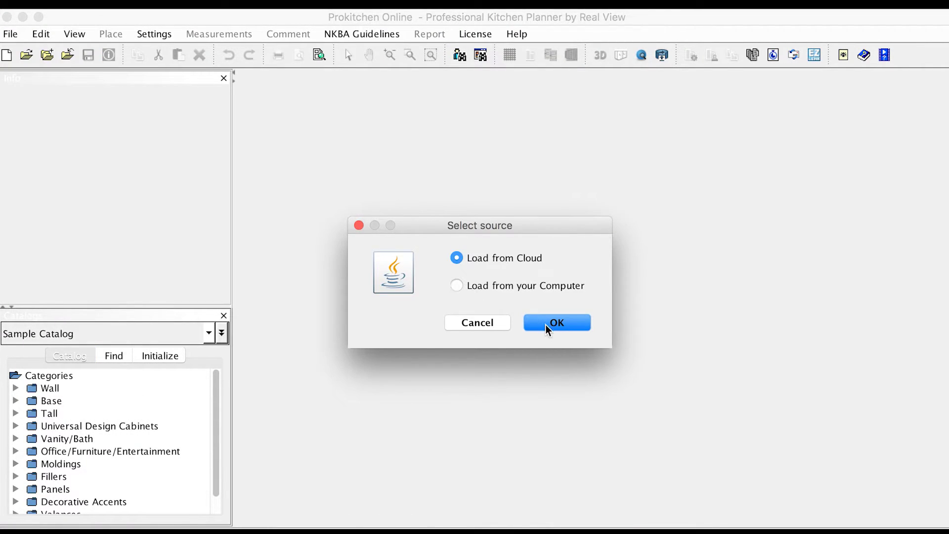
{"action": "left_click", "coordinate": [546, 324]}
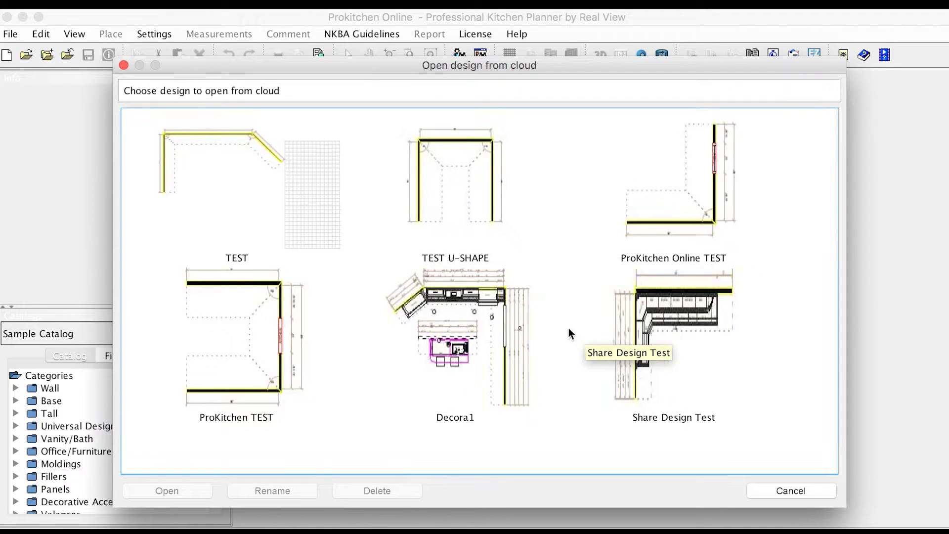
{"action": "left_click", "coordinate": [487, 319]}
{"action": "left_click", "coordinate": [180, 491]}
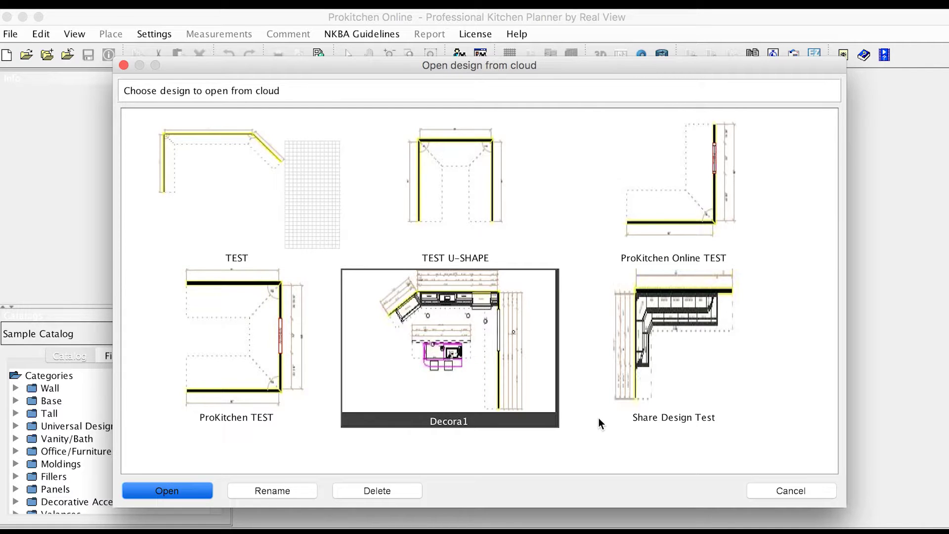
{"action": "left_click", "coordinate": [178, 489]}
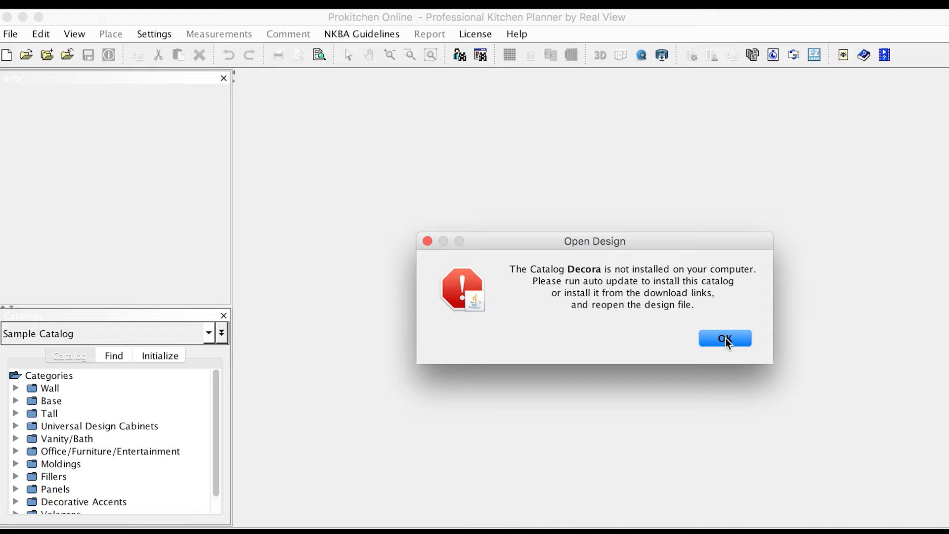
Dismiss the missing-Decora warning, choose Decora Cabinetry from Catalogs, and initialize it
{"action": "left_click", "coordinate": [726, 339]}
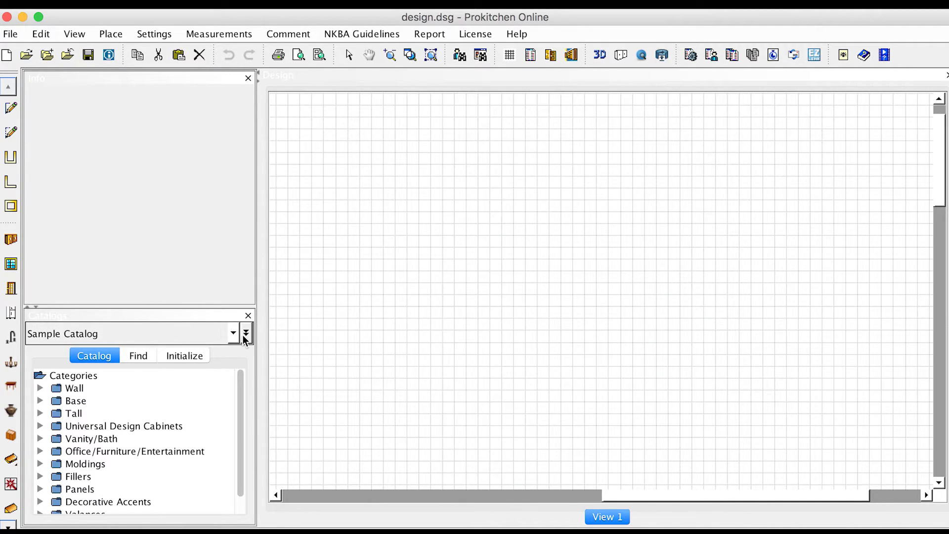
{"action": "left_click", "coordinate": [234, 334]}
{"action": "scroll", "coordinate": [139, 379], "scroll_direction": "down", "scroll_amount": 5}
{"action": "scroll", "coordinate": [139, 379], "scroll_direction": "down", "scroll_amount": 1}
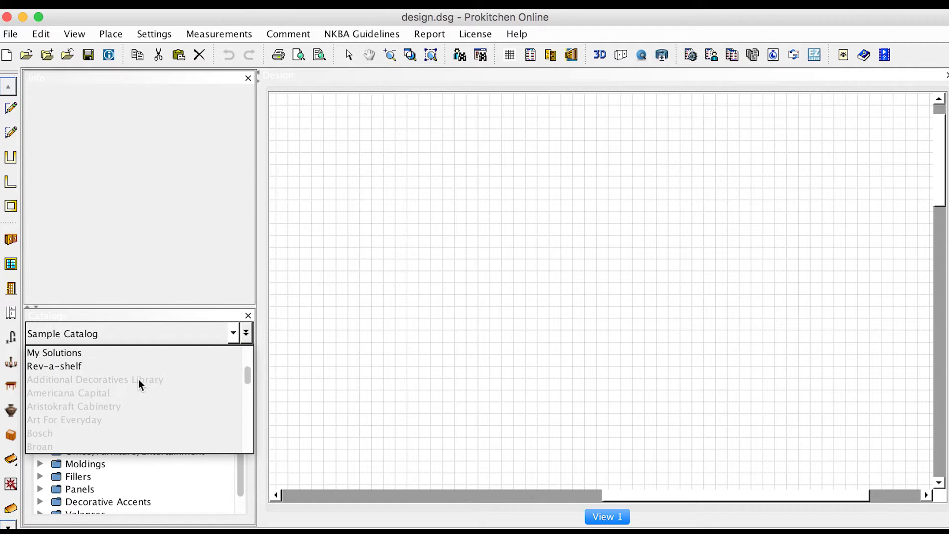
{"action": "scroll", "coordinate": [139, 379], "scroll_direction": "down", "scroll_amount": 3}
{"action": "scroll", "coordinate": [139, 379], "scroll_direction": "down", "scroll_amount": 3}
{"action": "left_click", "coordinate": [78, 379]}
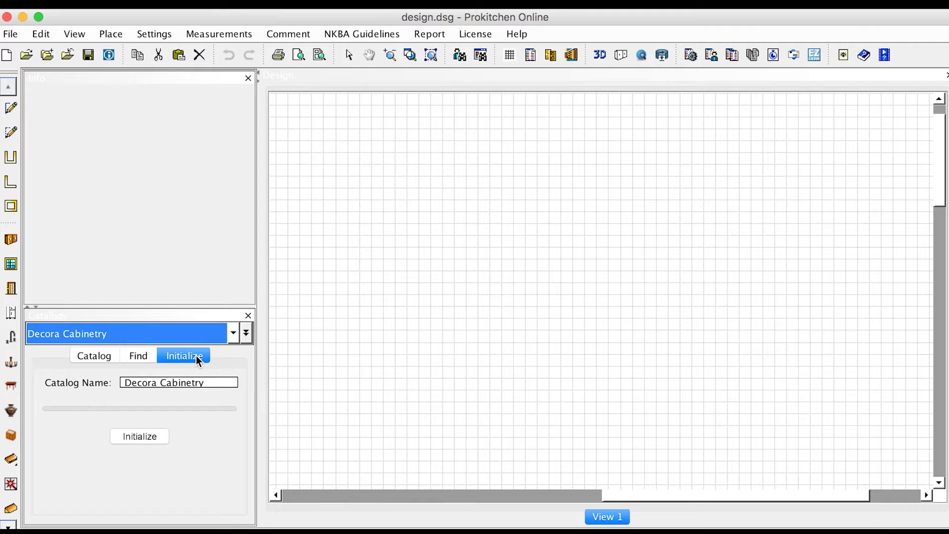
{"action": "left_click", "coordinate": [132, 438]}
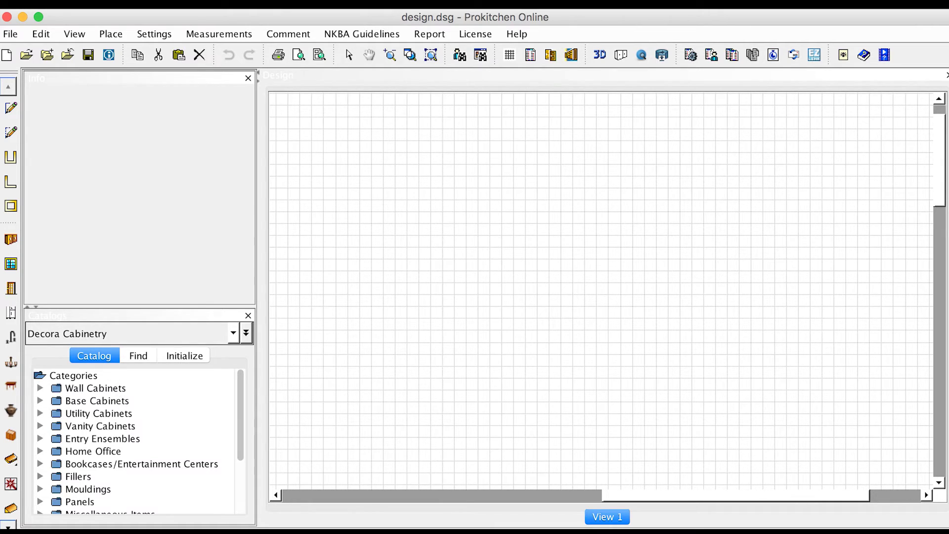
Reopen Decora1 from the cloud through File > Open Design
{"action": "left_click", "coordinate": [11, 35]}
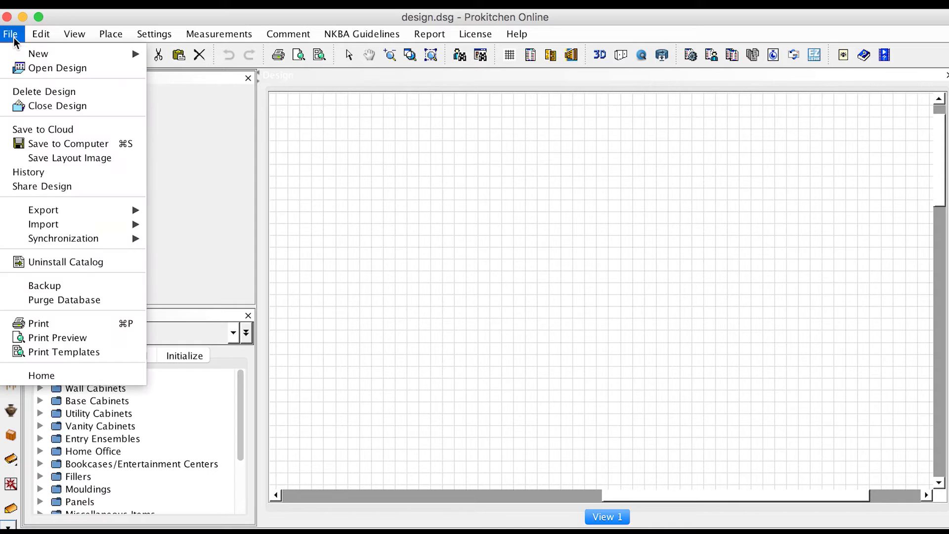
{"action": "left_click", "coordinate": [61, 68]}
{"action": "left_click", "coordinate": [549, 322]}
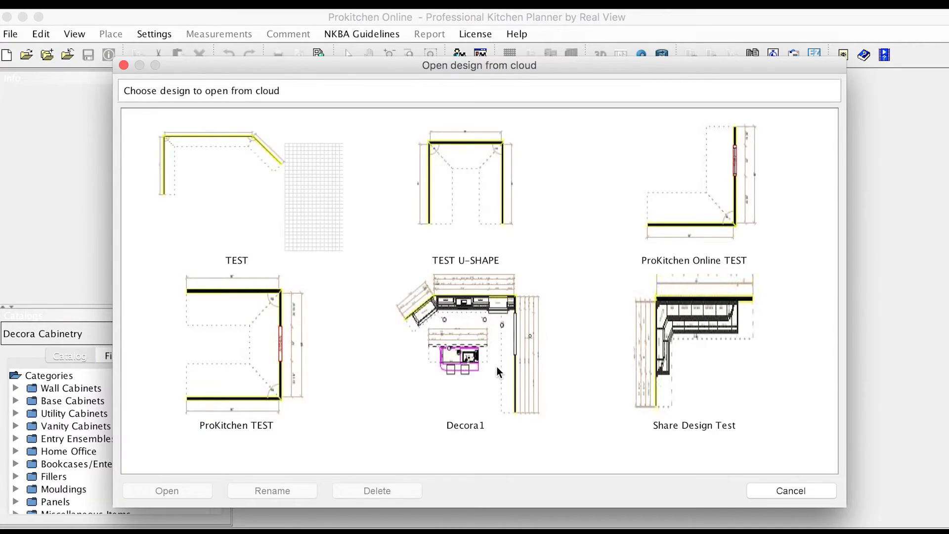
{"action": "left_click", "coordinate": [499, 367]}
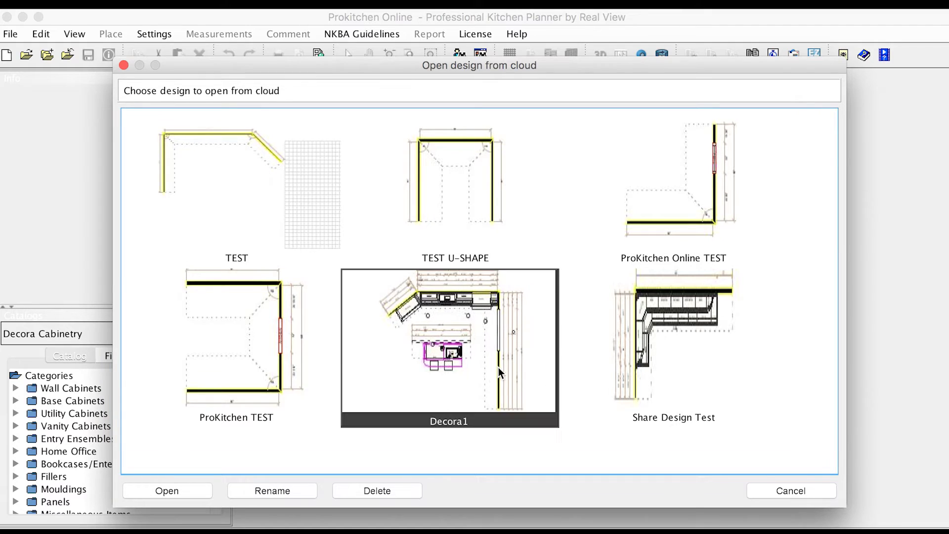
{"action": "left_click", "coordinate": [154, 495]}
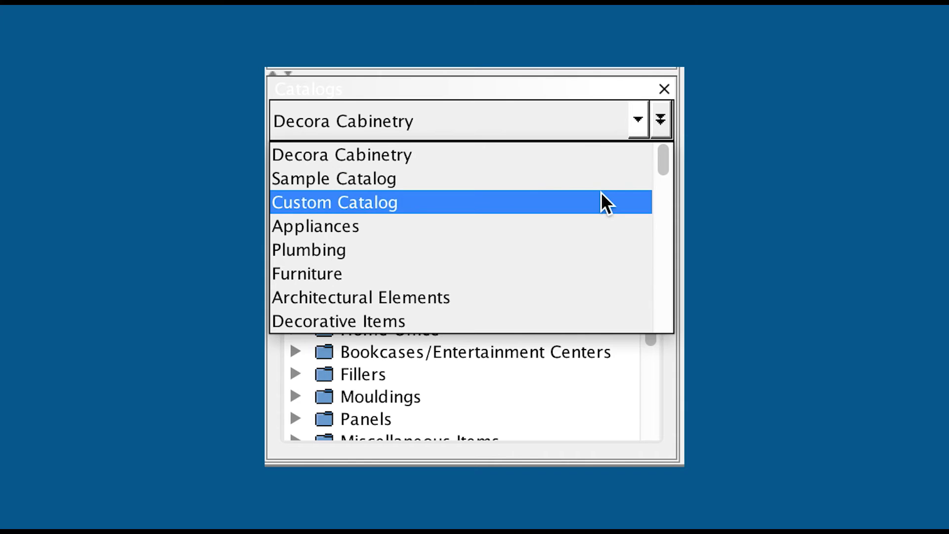
{"action": "scroll", "coordinate": [602, 194], "scroll_direction": "down", "scroll_amount": 5}
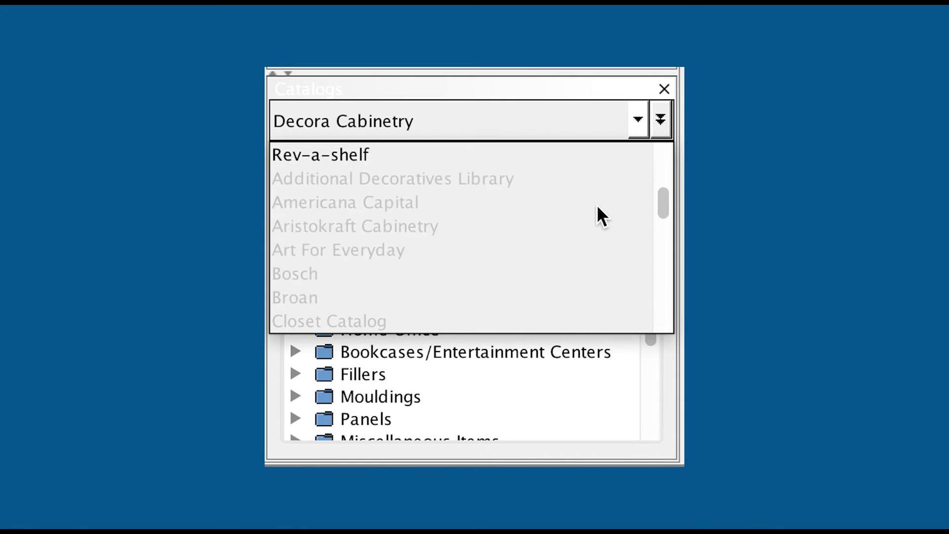
{"action": "scroll", "coordinate": [597, 207], "scroll_direction": "down", "scroll_amount": 1}
{"action": "scroll", "coordinate": [598, 206], "scroll_direction": "down", "scroll_amount": 1}
{"action": "scroll", "coordinate": [598, 206], "scroll_direction": "down", "scroll_amount": 2}
{"action": "scroll", "coordinate": [598, 207], "scroll_direction": "down", "scroll_amount": 2}
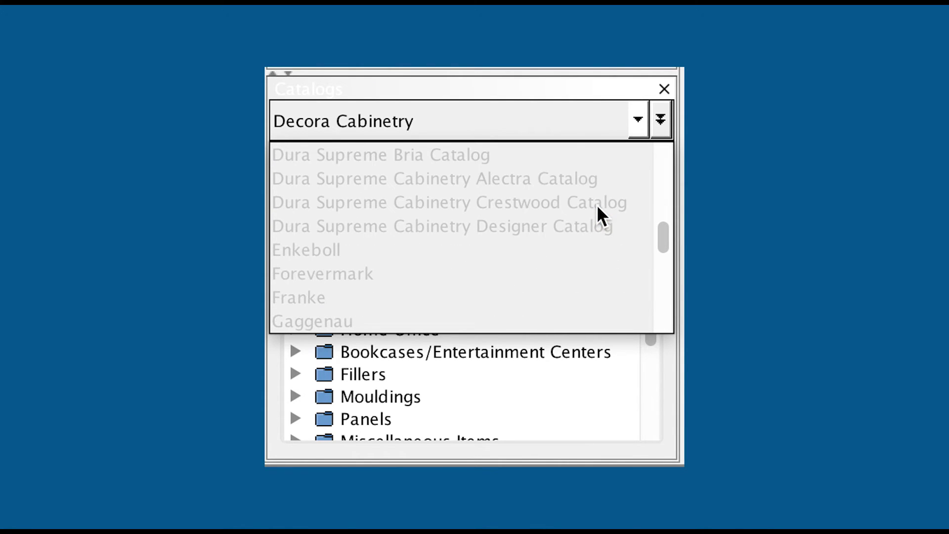
{"action": "scroll", "coordinate": [598, 206], "scroll_direction": "down", "scroll_amount": 1}
{"action": "scroll", "coordinate": [598, 208], "scroll_direction": "down", "scroll_amount": 1}
{"action": "scroll", "coordinate": [598, 208], "scroll_direction": "down", "scroll_amount": 3}
{"action": "scroll", "coordinate": [599, 207], "scroll_direction": "down", "scroll_amount": 3}
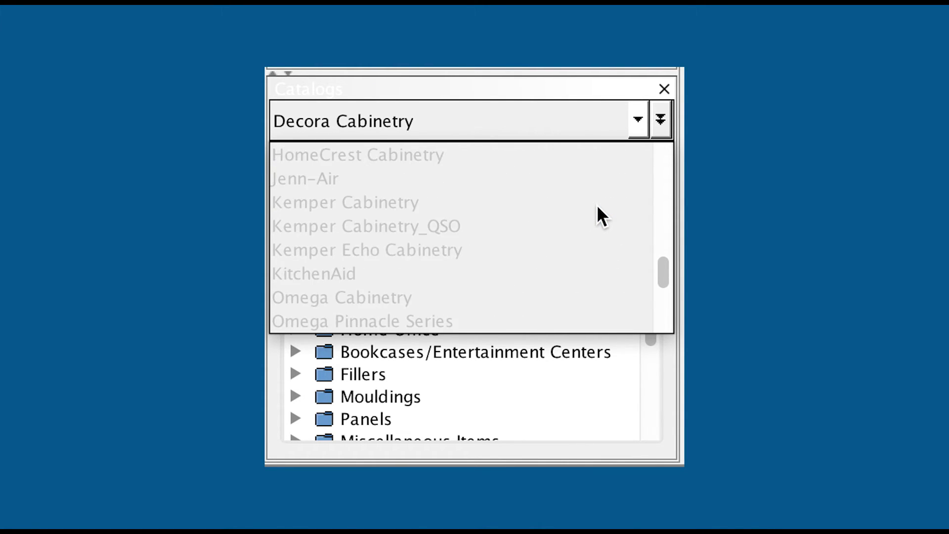
{"action": "scroll", "coordinate": [598, 207], "scroll_direction": "down", "scroll_amount": 2}
{"action": "scroll", "coordinate": [598, 206], "scroll_direction": "down", "scroll_amount": 2}
{"action": "scroll", "coordinate": [598, 207], "scroll_direction": "down", "scroll_amount": 2}
{"action": "scroll", "coordinate": [598, 207], "scroll_direction": "down", "scroll_amount": 3}
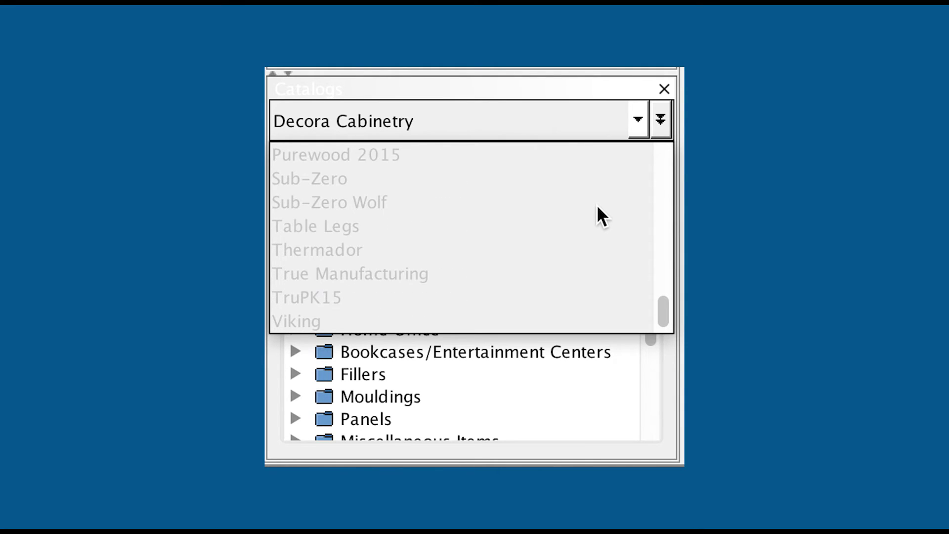
{"action": "scroll", "coordinate": [598, 207], "scroll_direction": "down", "scroll_amount": 1}
{"action": "scroll", "coordinate": [598, 207], "scroll_direction": "up", "scroll_amount": 1}
{"action": "scroll", "coordinate": [598, 207], "scroll_direction": "up", "scroll_amount": 3}
{"action": "scroll", "coordinate": [598, 207], "scroll_direction": "up", "scroll_amount": 2}
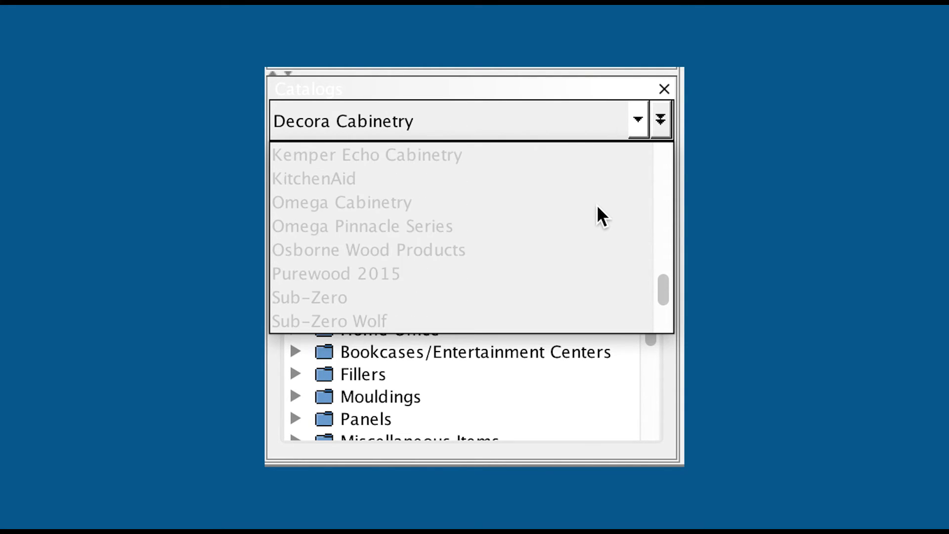
{"action": "scroll", "coordinate": [598, 207], "scroll_direction": "up", "scroll_amount": 3}
{"action": "scroll", "coordinate": [598, 207], "scroll_direction": "up", "scroll_amount": 4}
{"action": "scroll", "coordinate": [599, 207], "scroll_direction": "up", "scroll_amount": 5}
{"action": "scroll", "coordinate": [597, 207], "scroll_direction": "up", "scroll_amount": 4}
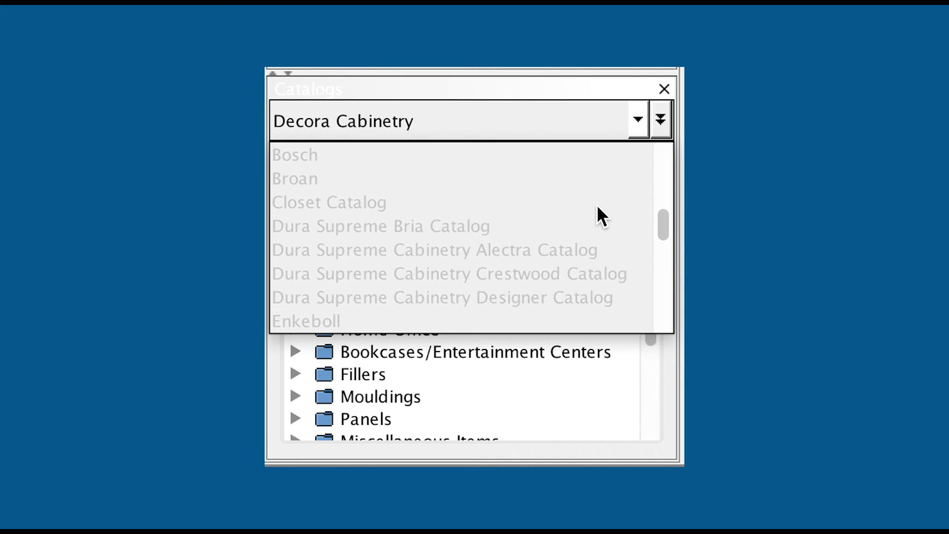
{"action": "scroll", "coordinate": [598, 207], "scroll_direction": "up", "scroll_amount": 1}
{"action": "scroll", "coordinate": [598, 206], "scroll_direction": "up", "scroll_amount": 8}
{"action": "scroll", "coordinate": [598, 207], "scroll_direction": "up", "scroll_amount": 3}
{"action": "scroll", "coordinate": [598, 205], "scroll_direction": "up", "scroll_amount": 1}
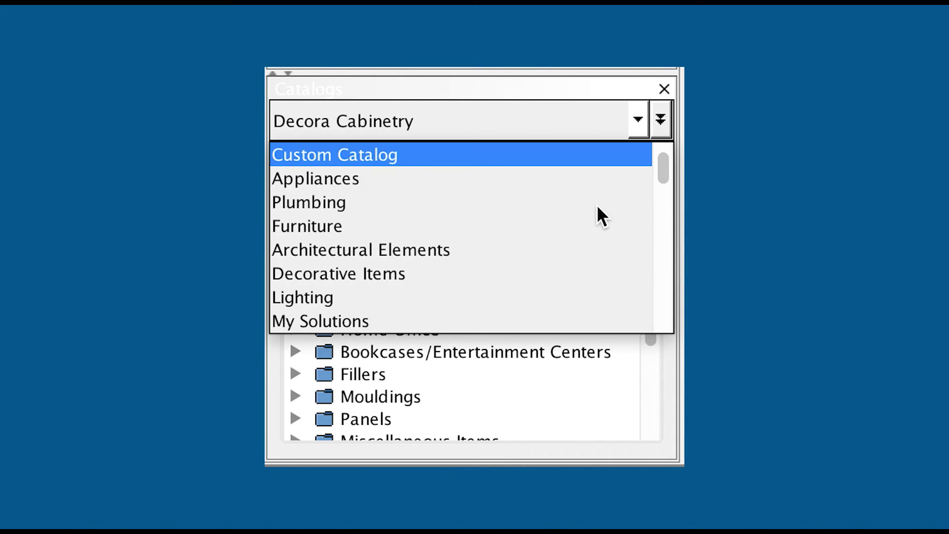
{"action": "scroll", "coordinate": [597, 205], "scroll_direction": "down", "scroll_amount": 4}
{"action": "scroll", "coordinate": [597, 204], "scroll_direction": "down", "scroll_amount": 3}
{"action": "scroll", "coordinate": [597, 205], "scroll_direction": "down", "scroll_amount": 1}
{"action": "scroll", "coordinate": [535, 234], "scroll_direction": "down", "scroll_amount": 1}
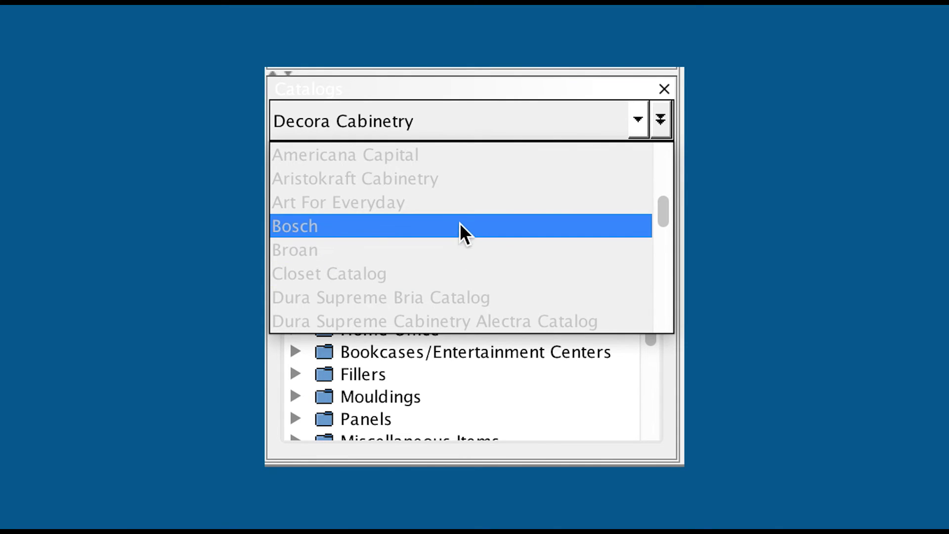
Select Aristokraft Cabinetry as the catalog and start its initialization
{"action": "left_click", "coordinate": [459, 182]}
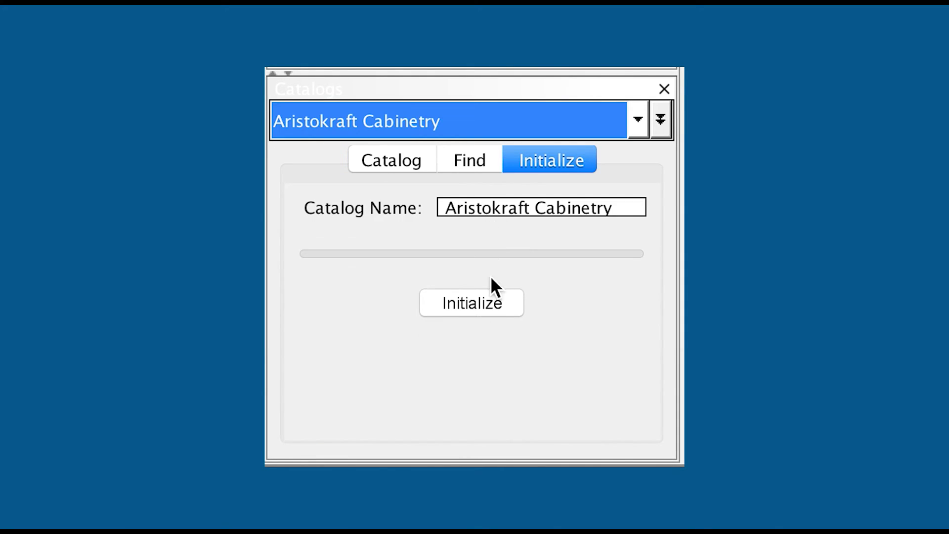
{"action": "left_click", "coordinate": [473, 302]}
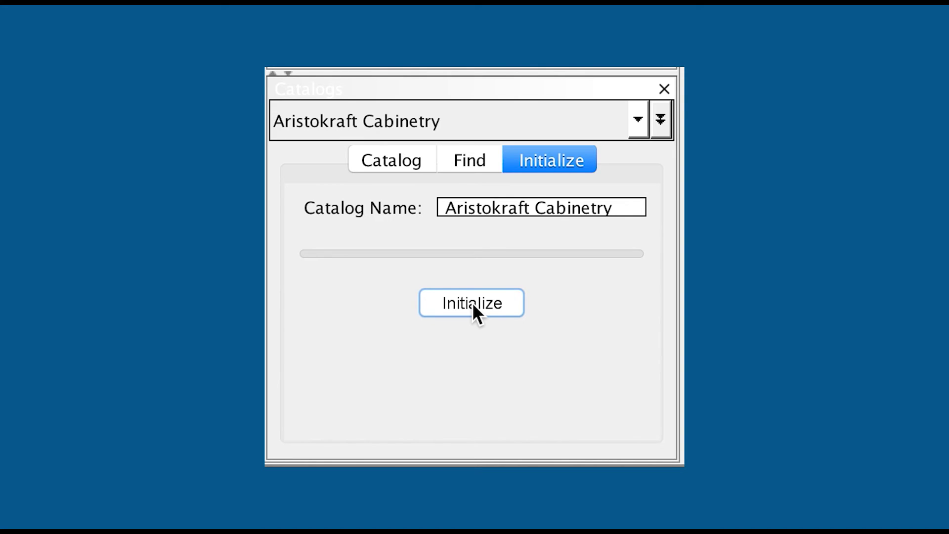